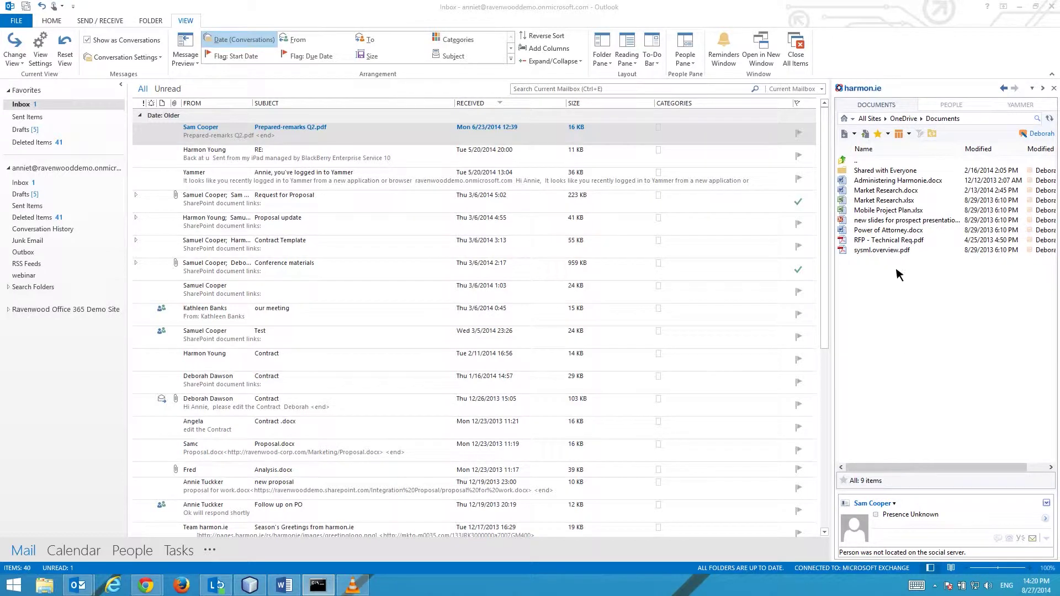
right_click(883, 191)
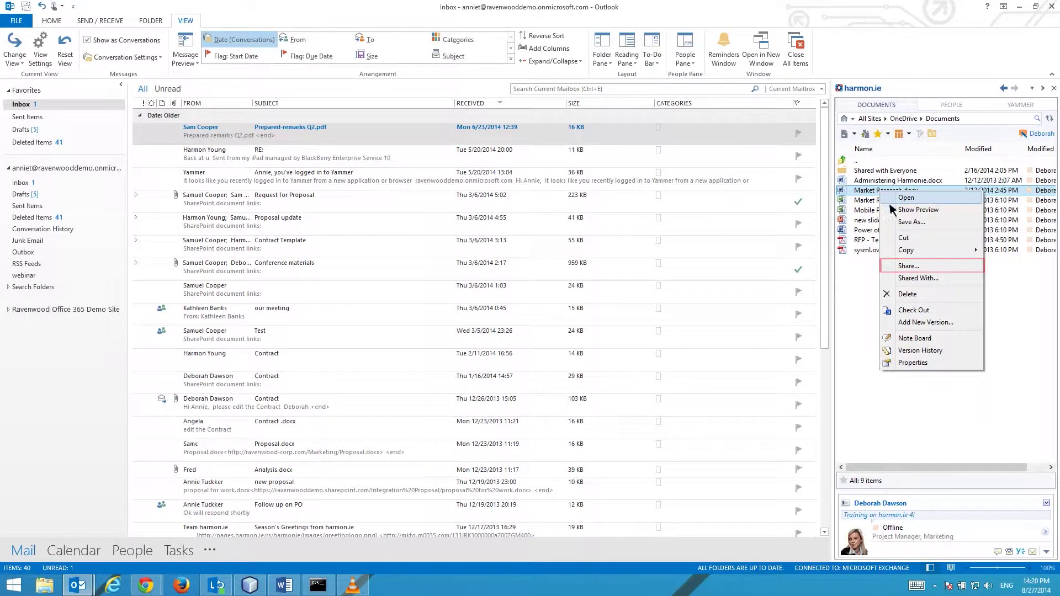
left_click(908, 269)
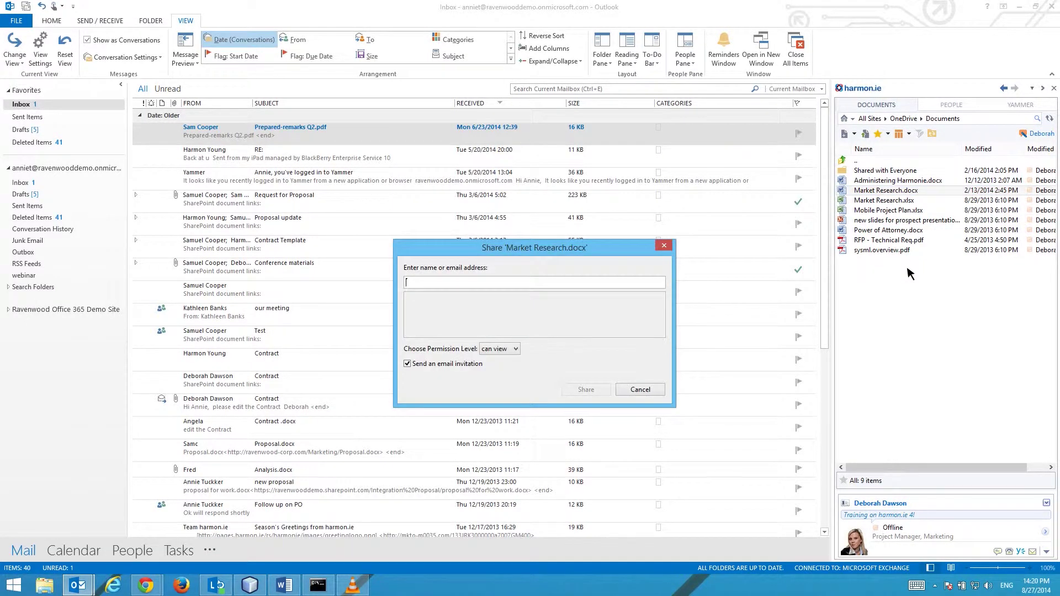
type("sam")
key("Return")
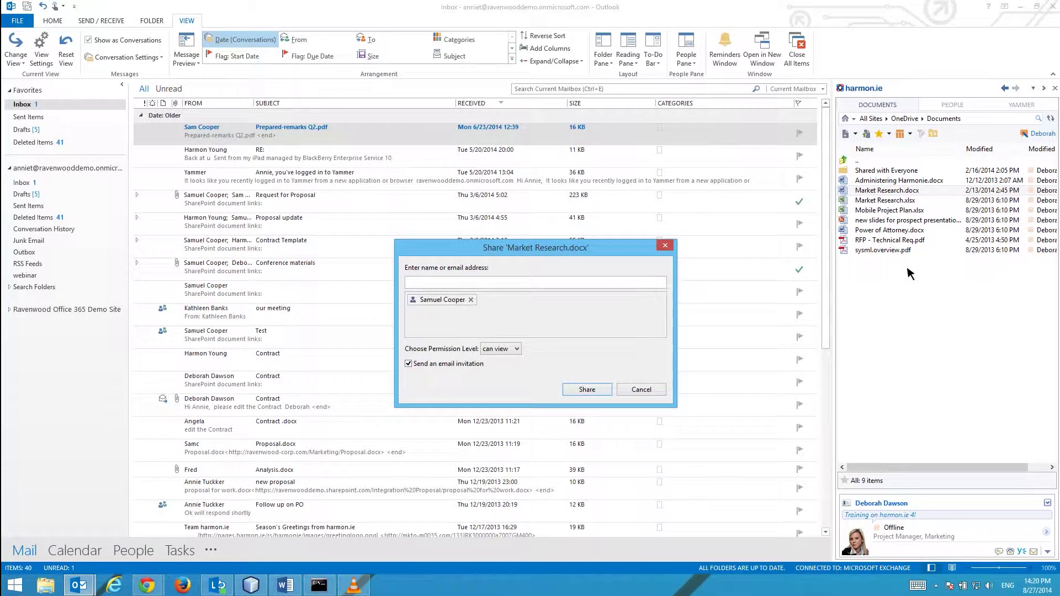
type("an")
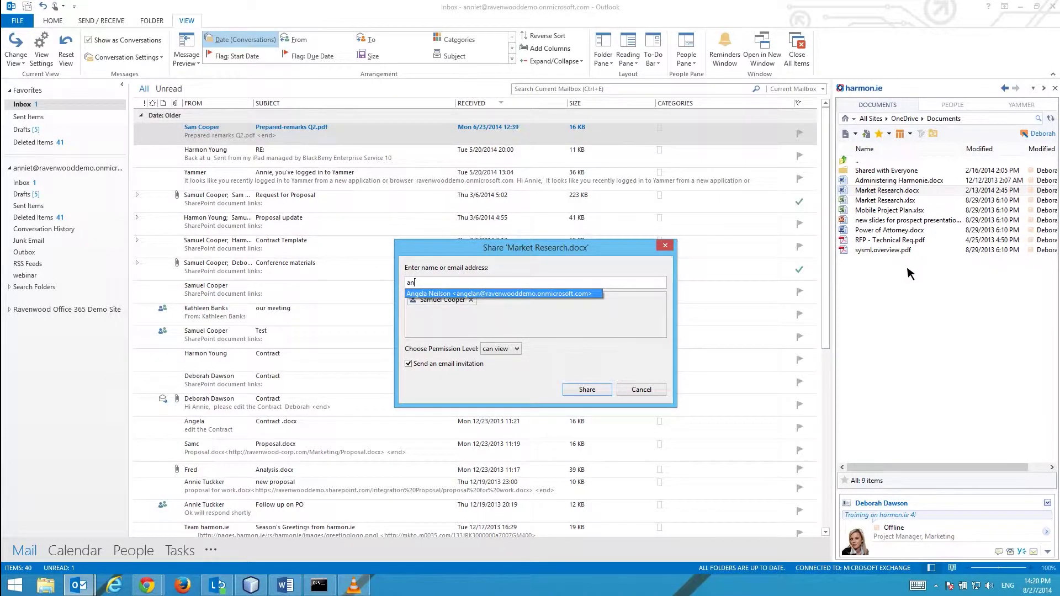
key("Return")
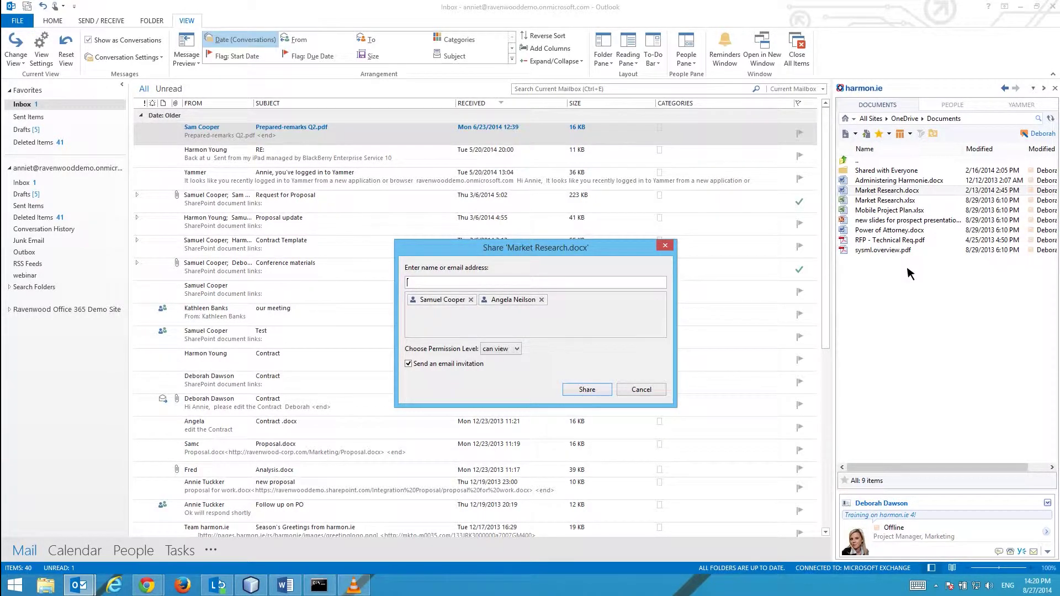
type("ha")
key("Return")
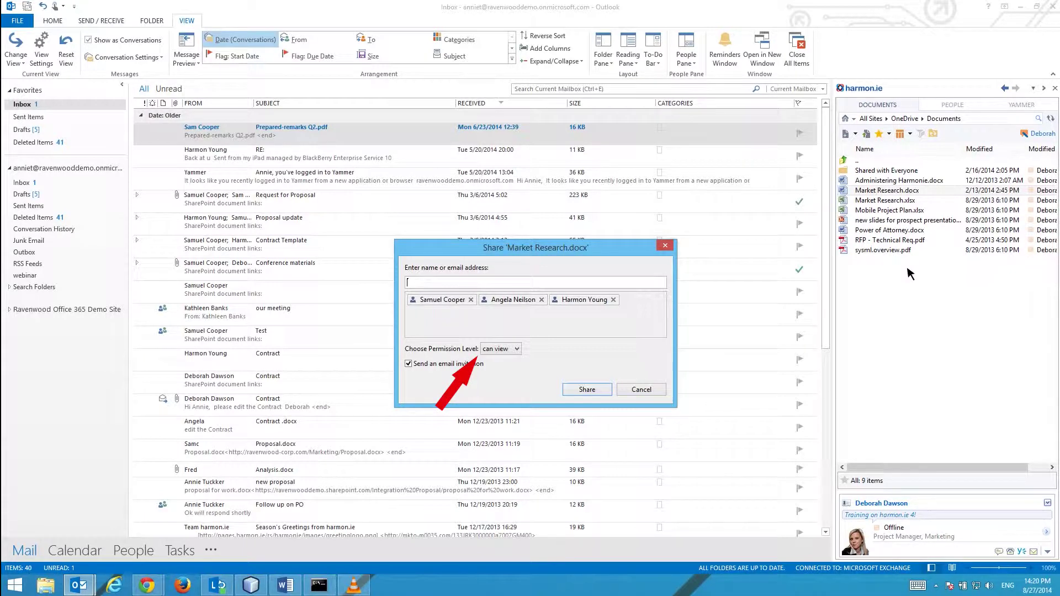
left_click(517, 351)
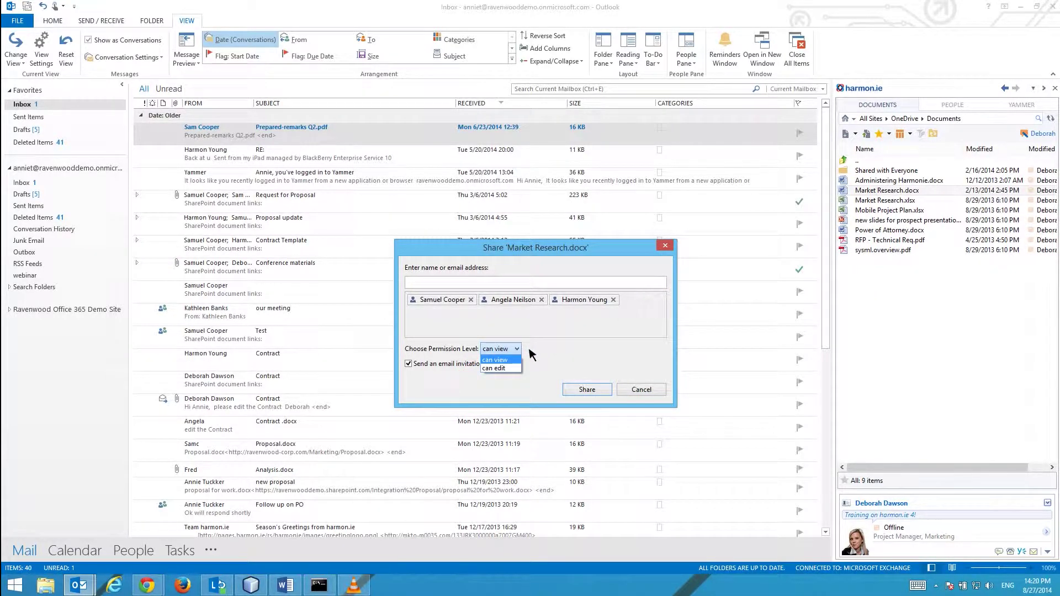
left_click(501, 368)
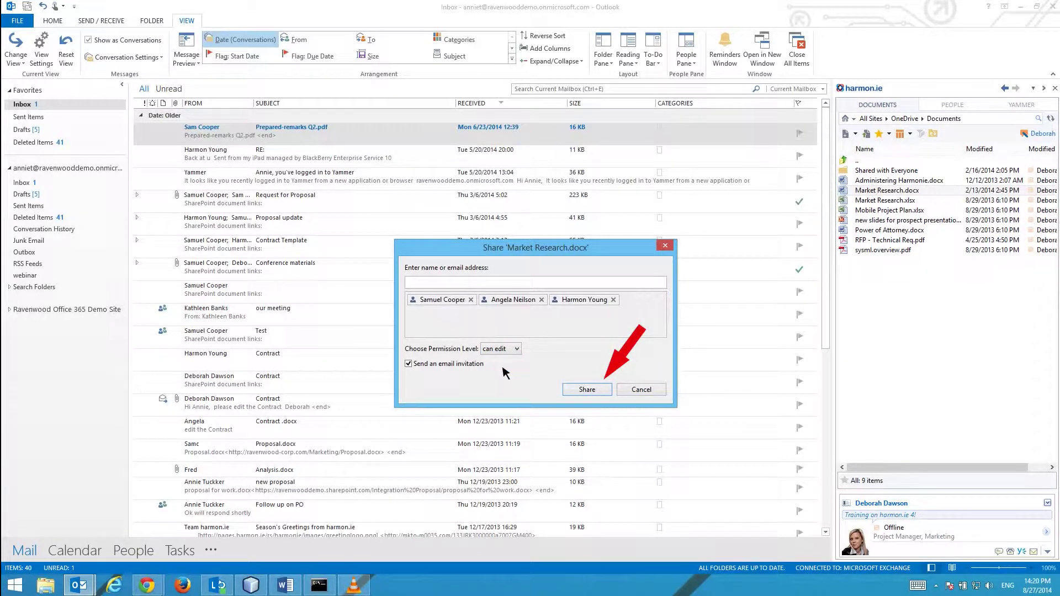
left_click(589, 390)
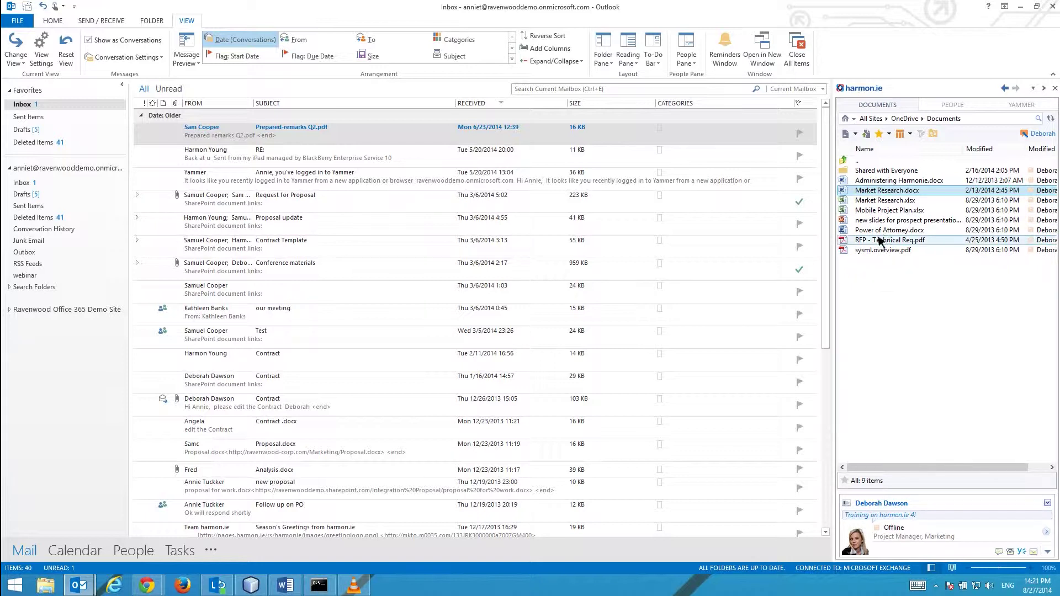
right_click(880, 194)
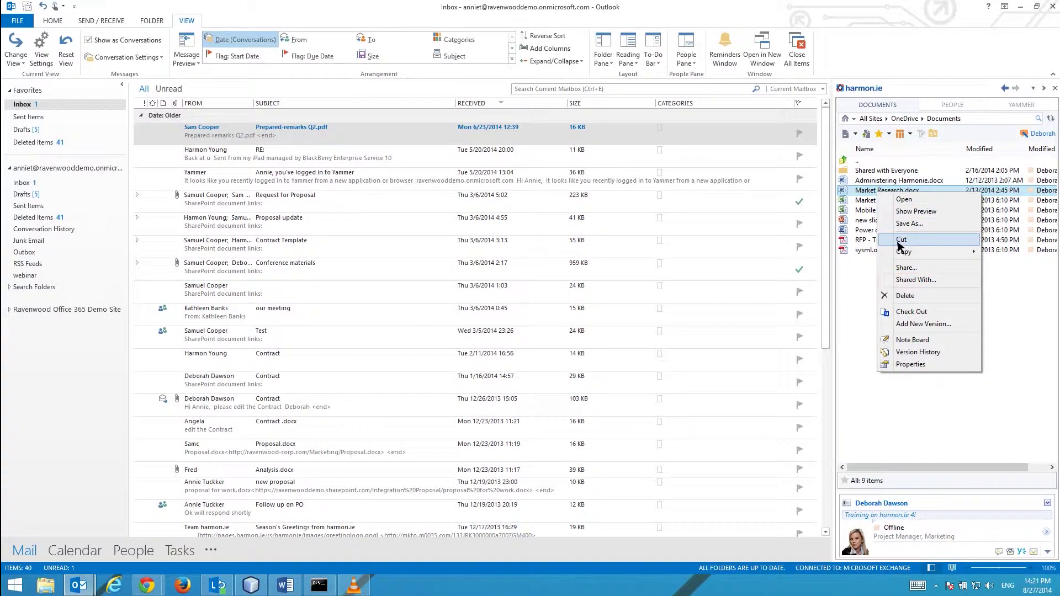
left_click(911, 283)
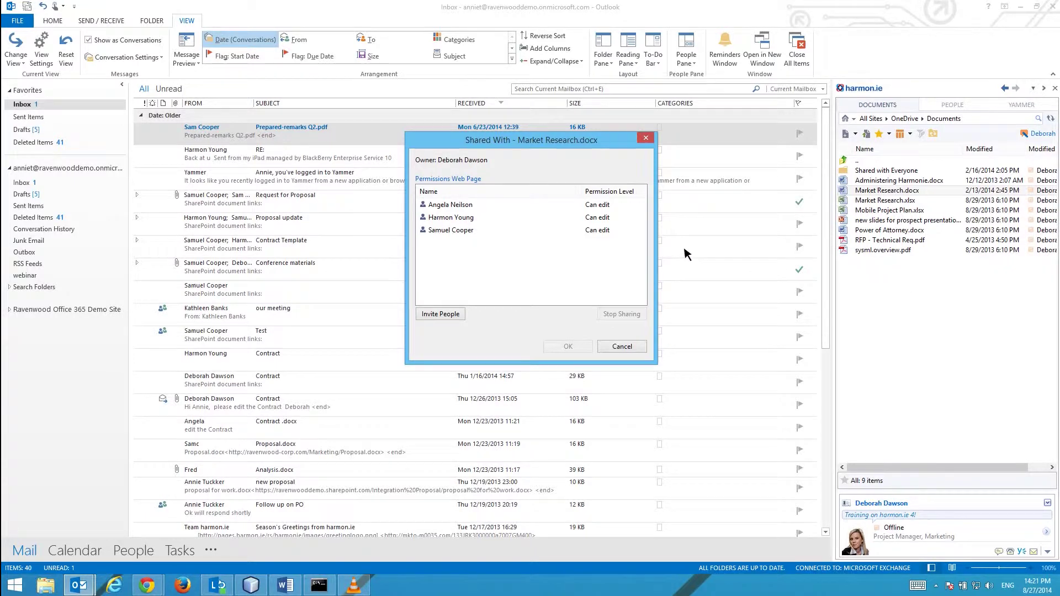
left_click(495, 234)
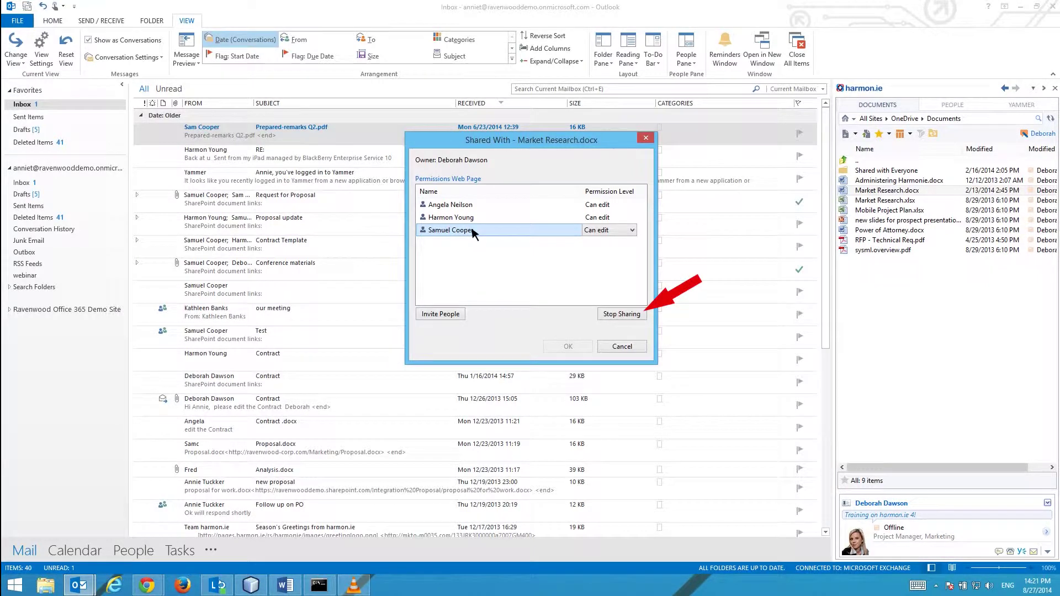
left_click(618, 315)
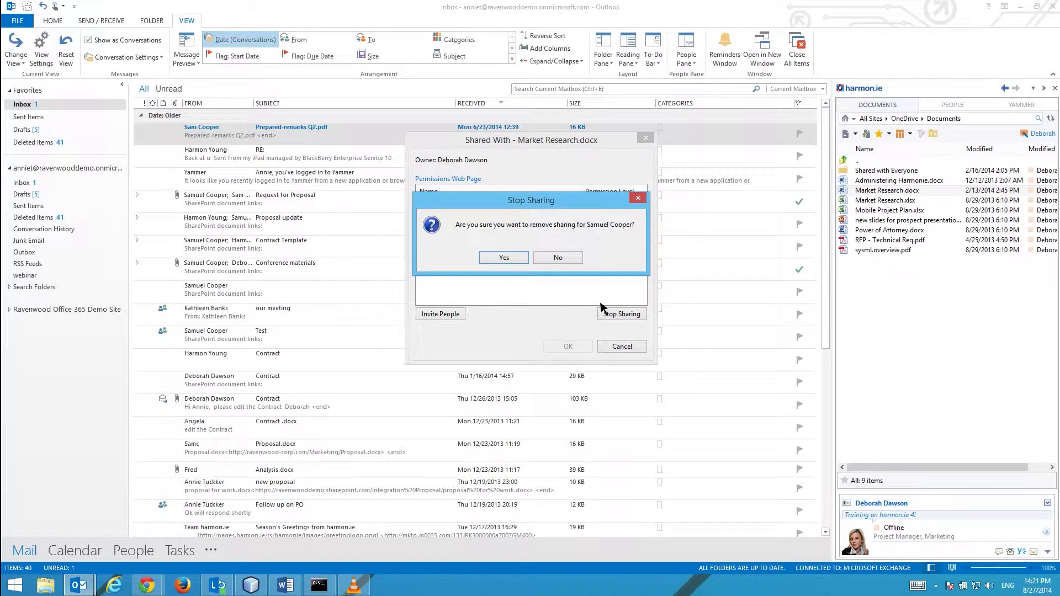
left_click(519, 262)
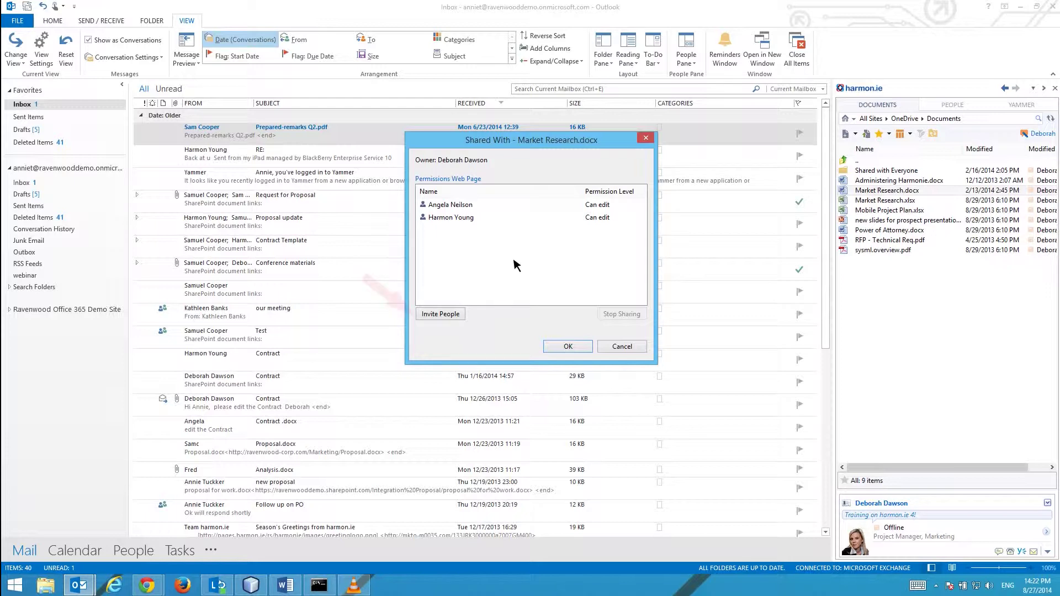
left_click(455, 316)
type("fr")
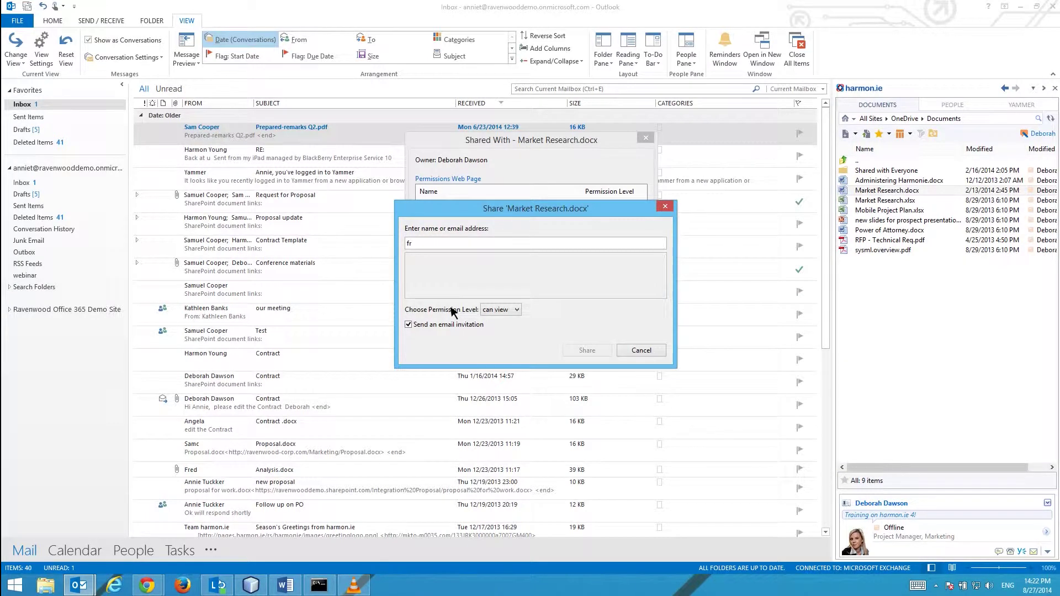
type("ed")
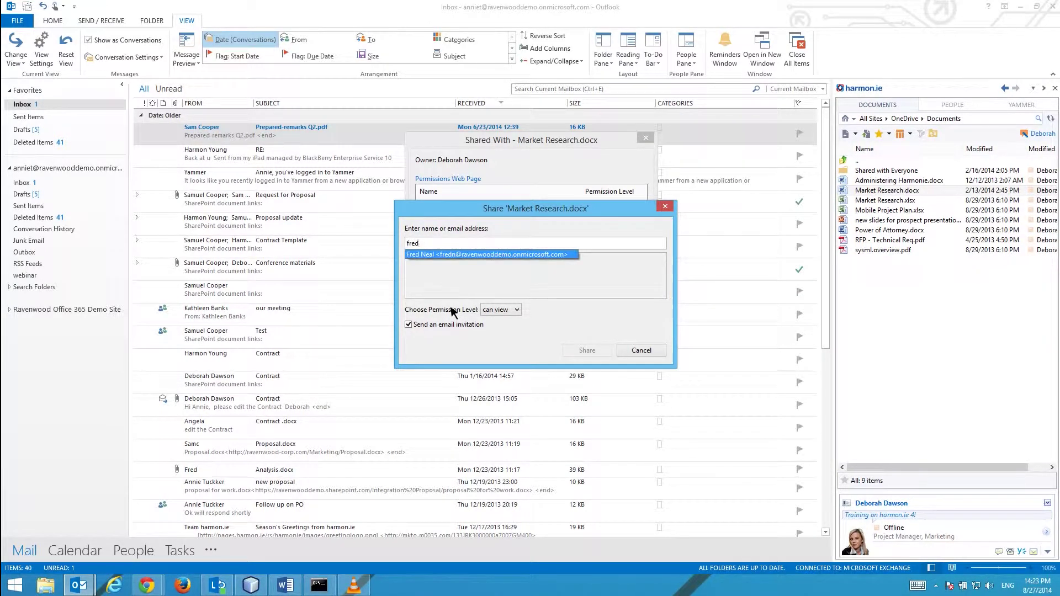
key("Return")
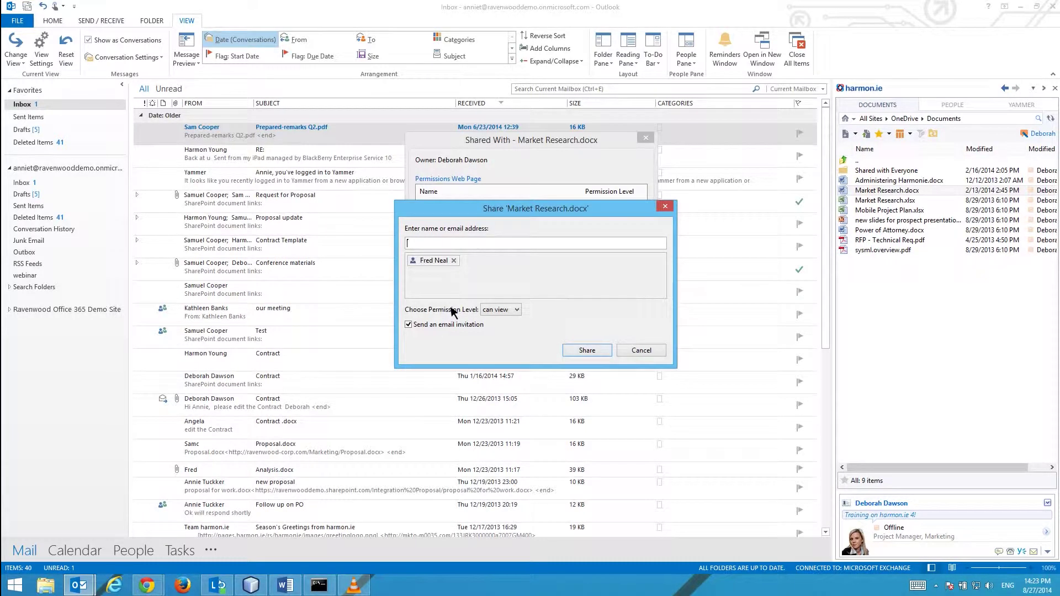
left_click(585, 350)
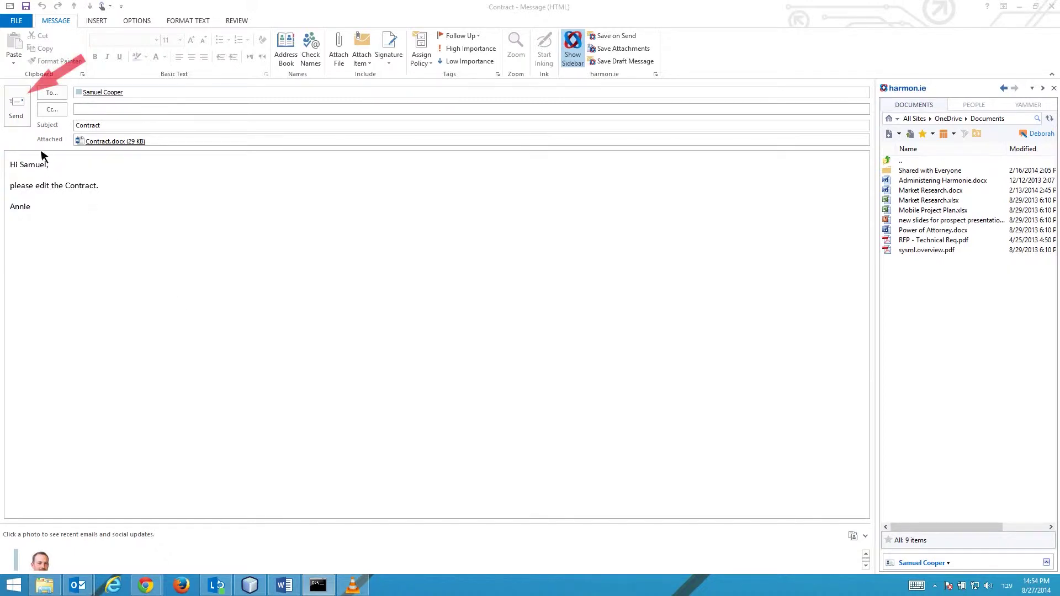
- Send the Contract email, uploading Contract.docx to OneDrive Documents and sending it as a link
left_click(24, 126)
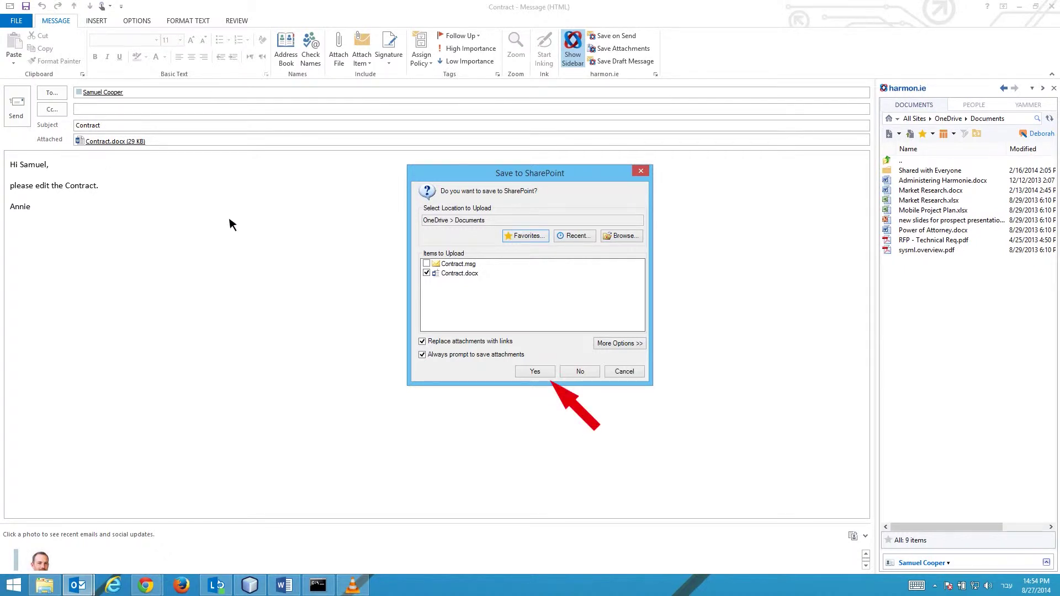
left_click(534, 372)
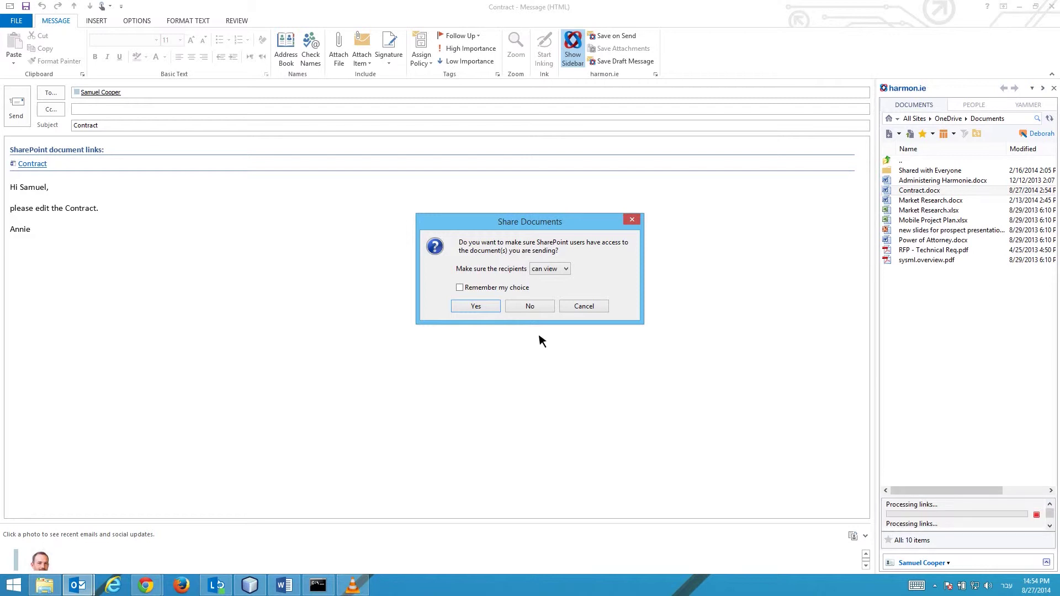
- Keep the Contract link recipients at 'can view' permission in the Share Documents prompt
left_click(566, 270)
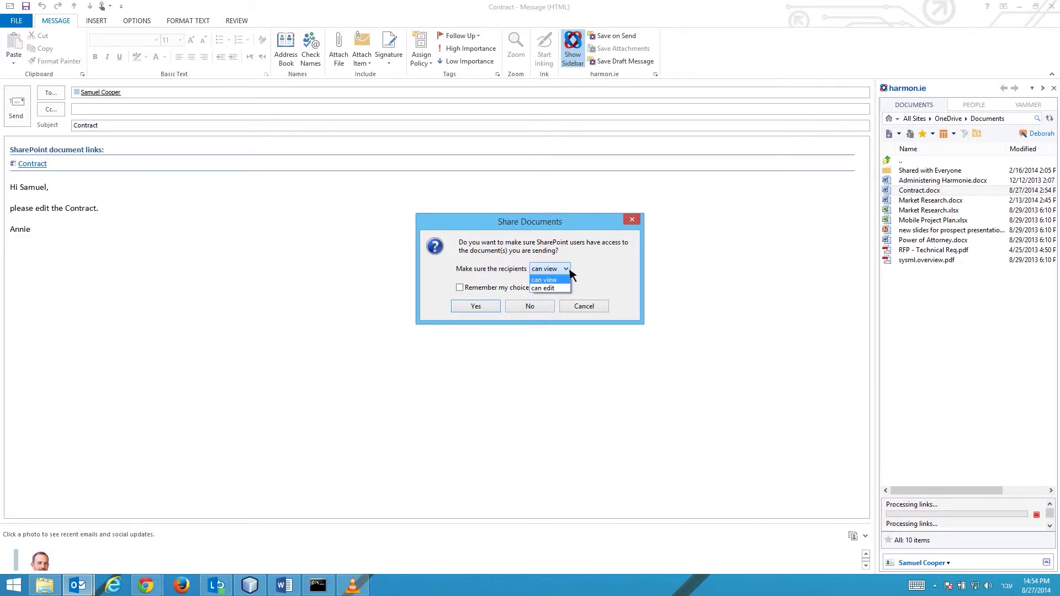
left_click(556, 282)
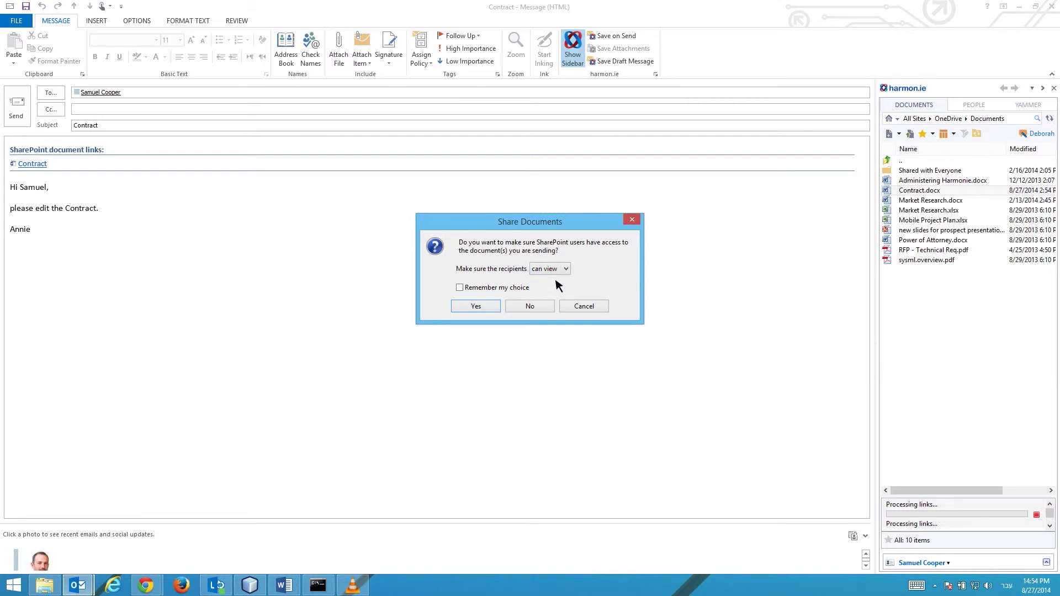